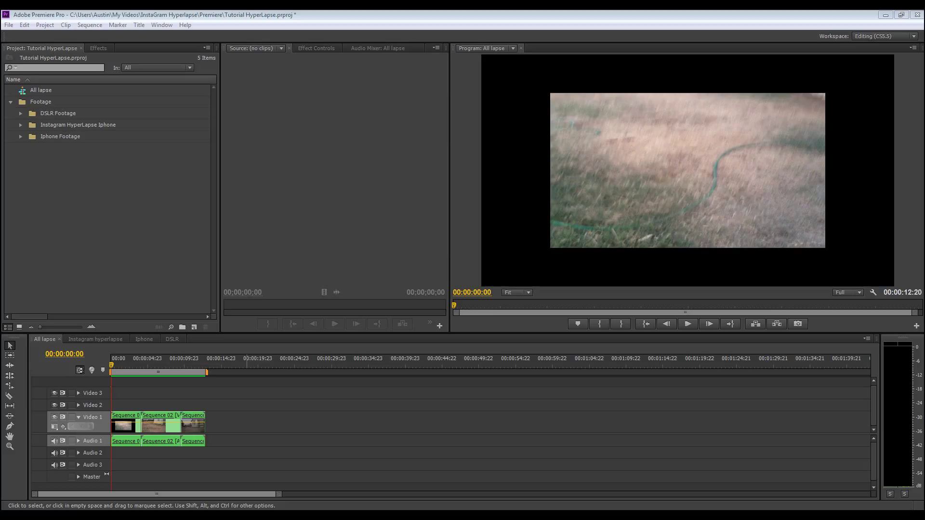
{"action": "key", "text": "alt+Tab"}
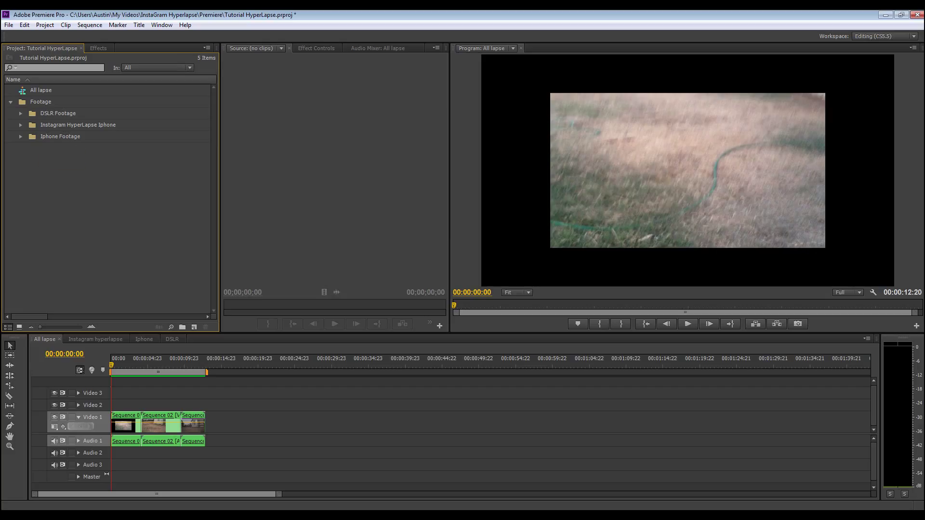
{"action": "left_click", "coordinate": [33, 114]}
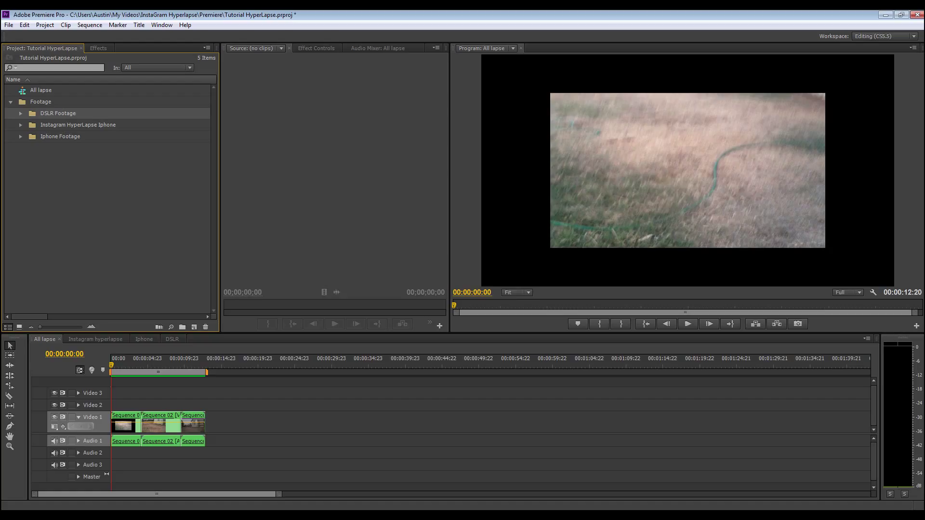
{"action": "left_click", "coordinate": [82, 193]}
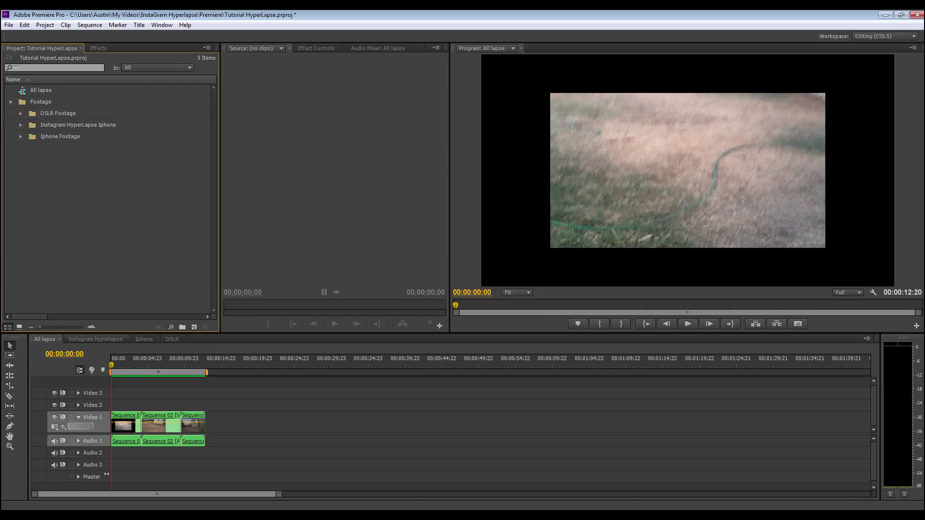
- Open the Instagram hyperlapse sequence, play it from the start and scrub back through its footage
{"action": "left_click", "coordinate": [95, 339]}
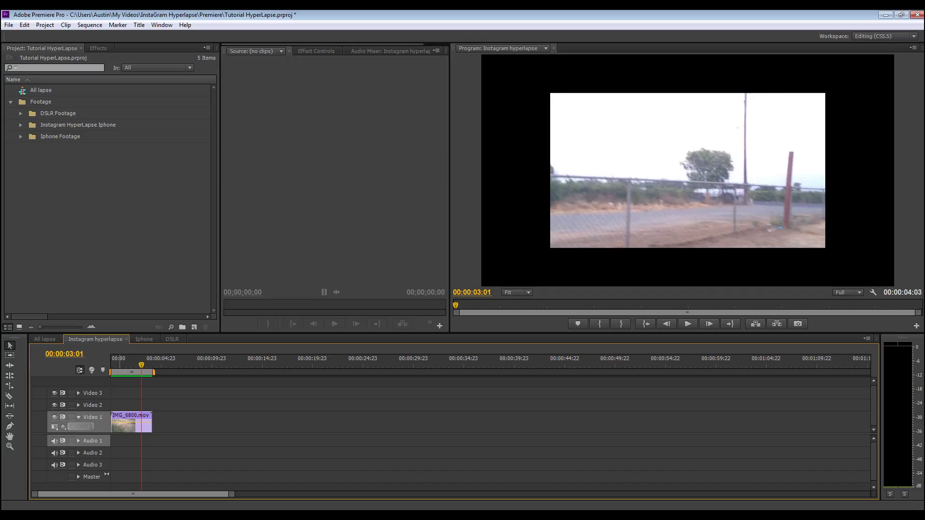
{"action": "key", "text": "Home"}
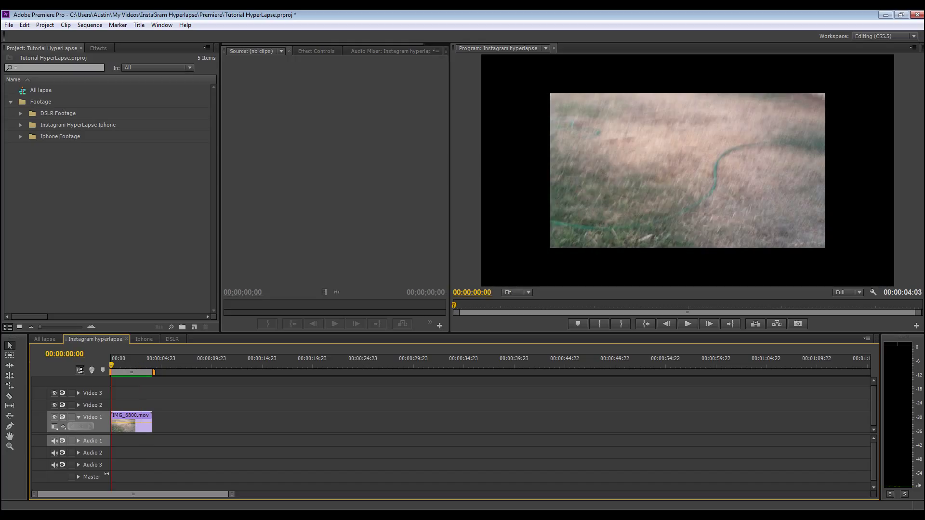
{"action": "key", "text": "space"}
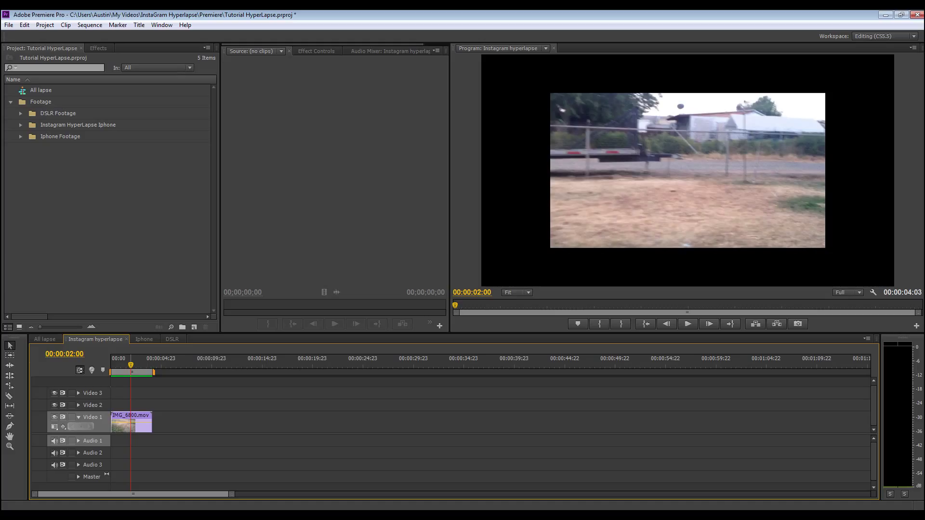
{"action": "key", "text": "Home"}
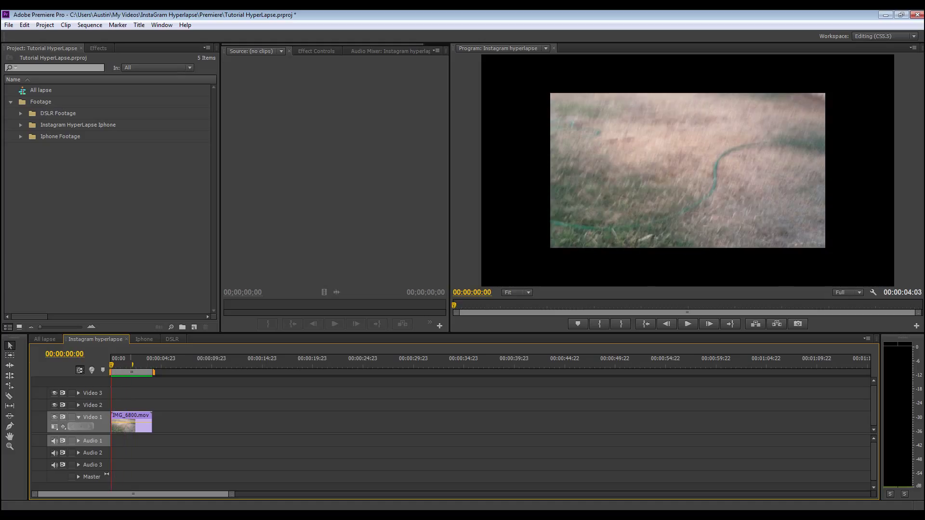
{"action": "key", "text": "space"}
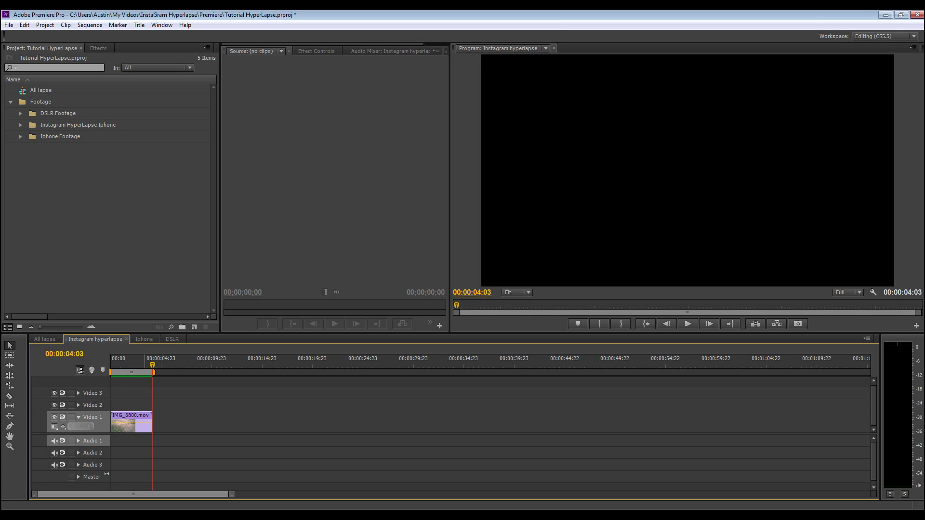
{"action": "left_click_drag", "start_coordinate": [152, 365], "coordinate": [143, 365]}
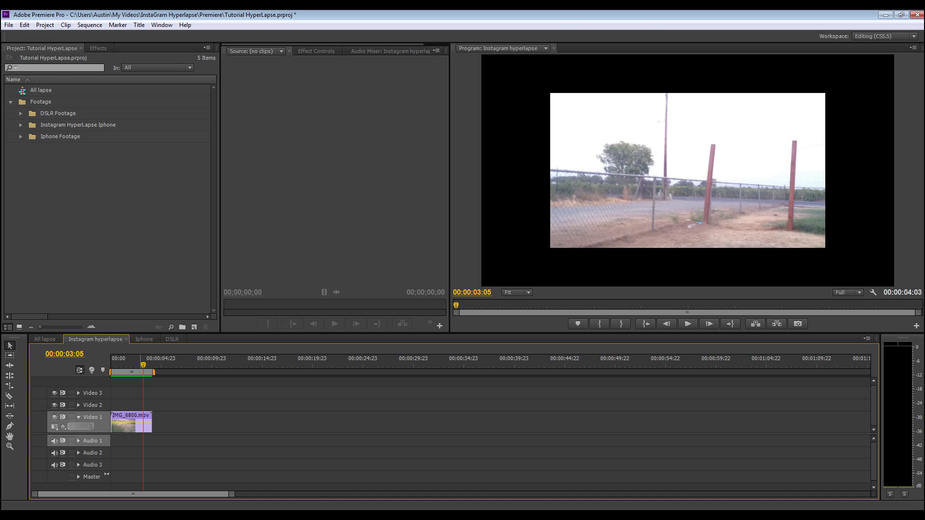
{"action": "left_click_drag", "start_coordinate": [143, 365], "coordinate": [121, 365]}
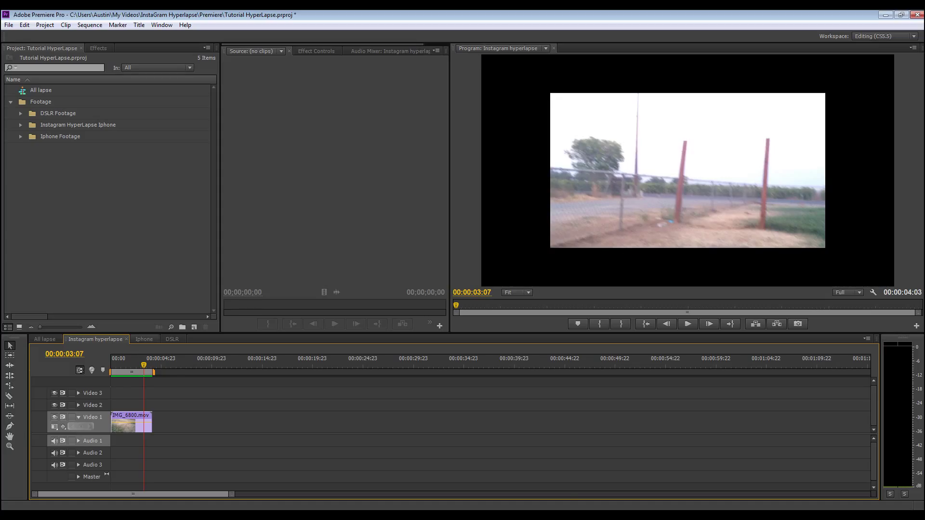
- Open the Iphone sequence and scrub through its stabilized clip back to the beginning
{"action": "left_click", "coordinate": [144, 340]}
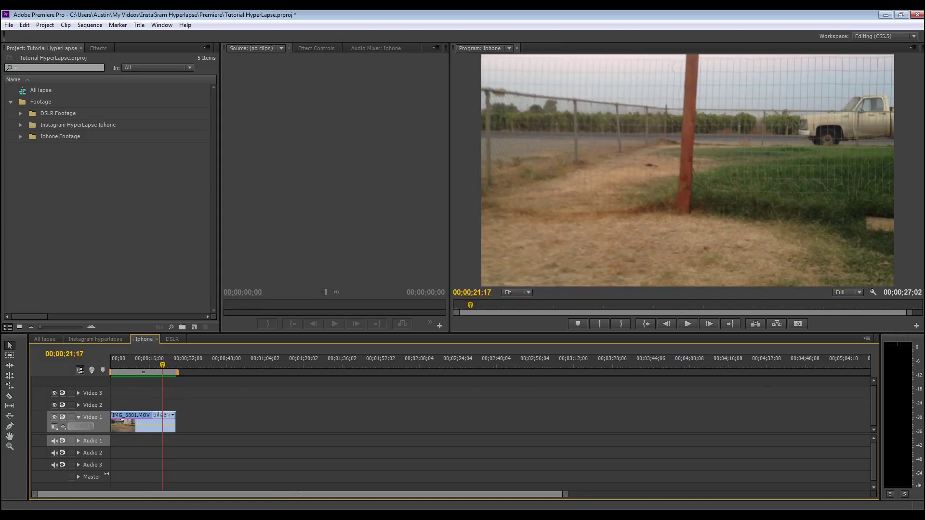
{"action": "left_click_drag", "start_coordinate": [122, 361], "coordinate": [116, 362]}
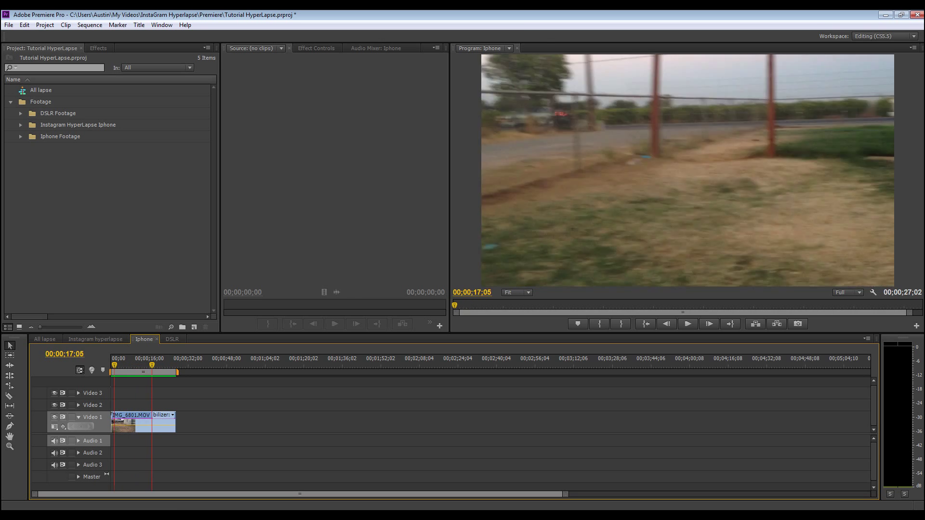
{"action": "left_click_drag", "start_coordinate": [114, 362], "coordinate": [110, 361]}
- Play the All lapse sequence through the second and third clips to compare the iPhone and DSLR hyperlapses
{"action": "left_click", "coordinate": [45, 339]}
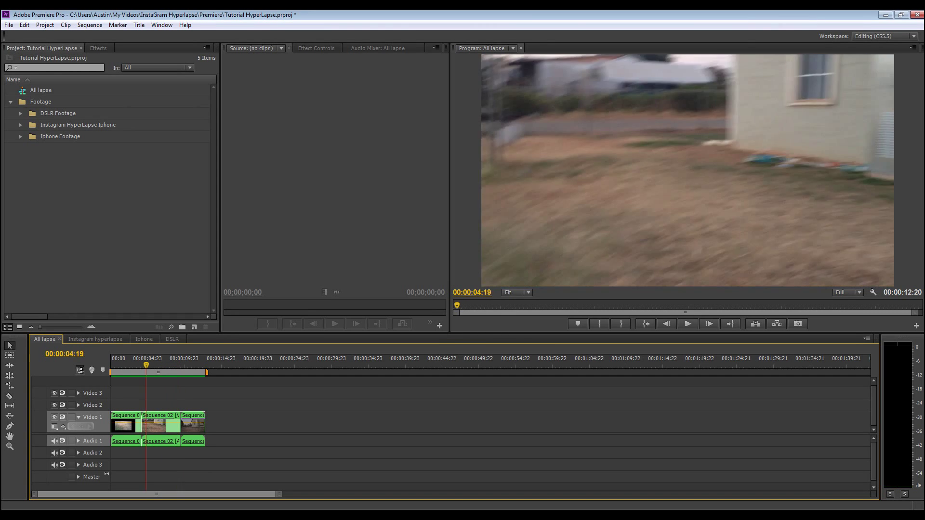
{"action": "key", "text": "space"}
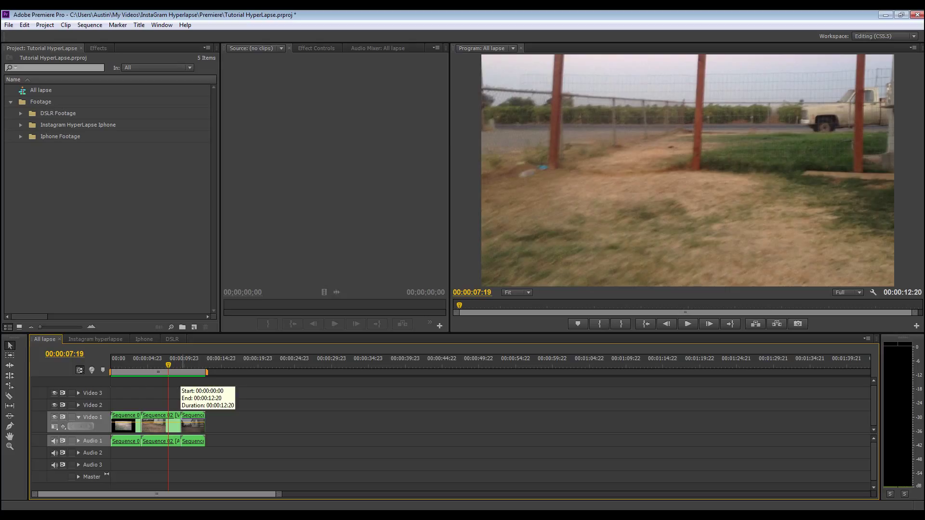
{"action": "key", "text": "space"}
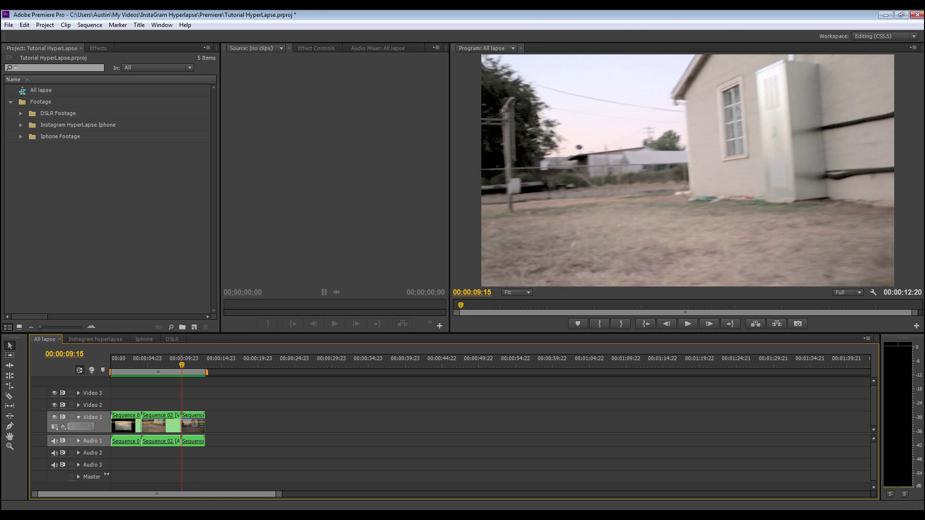
{"action": "key", "text": "space"}
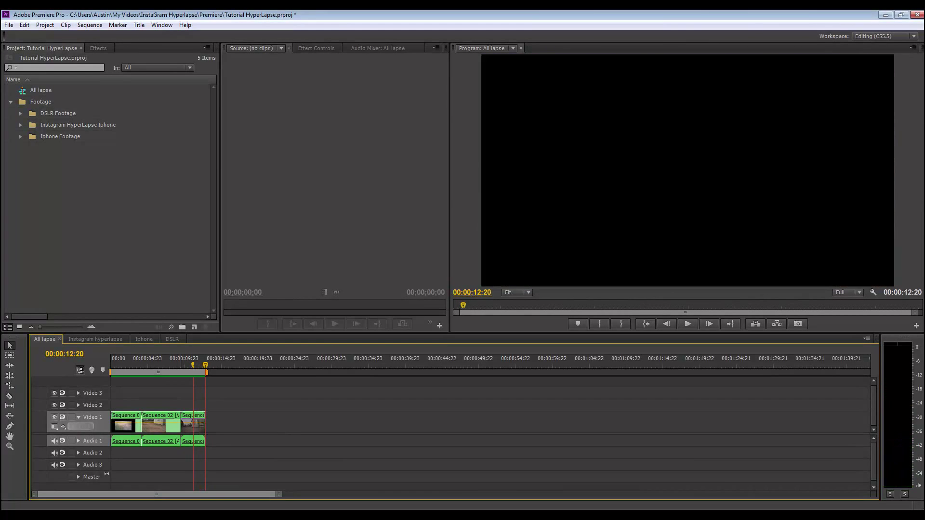
{"action": "left_click", "coordinate": [181, 361]}
{"action": "key", "text": "space"}
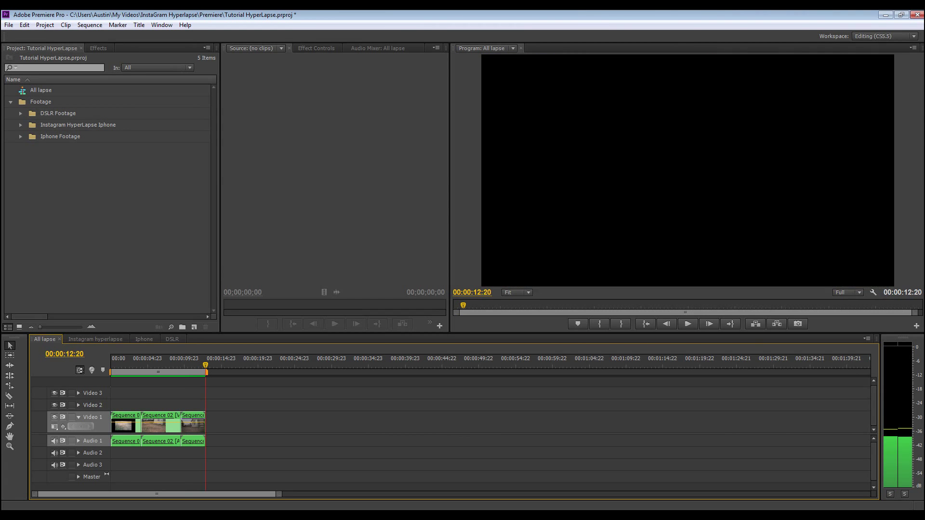
{"action": "left_click_drag", "start_coordinate": [202, 364], "coordinate": [195, 364]}
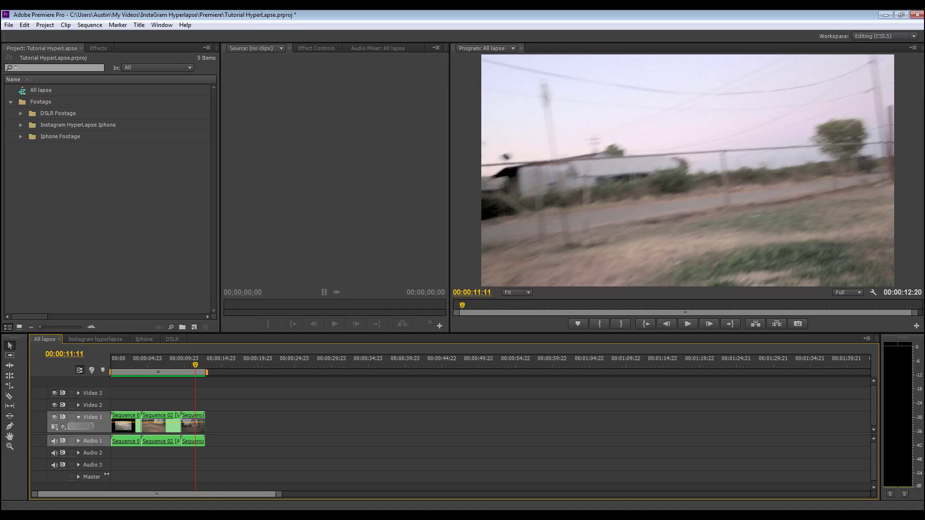
- Add IMG_6801.MOV from the Iphone Footage bin to Video 1 of the Iphone sequence, after the existing clip
{"action": "left_click", "coordinate": [21, 136]}
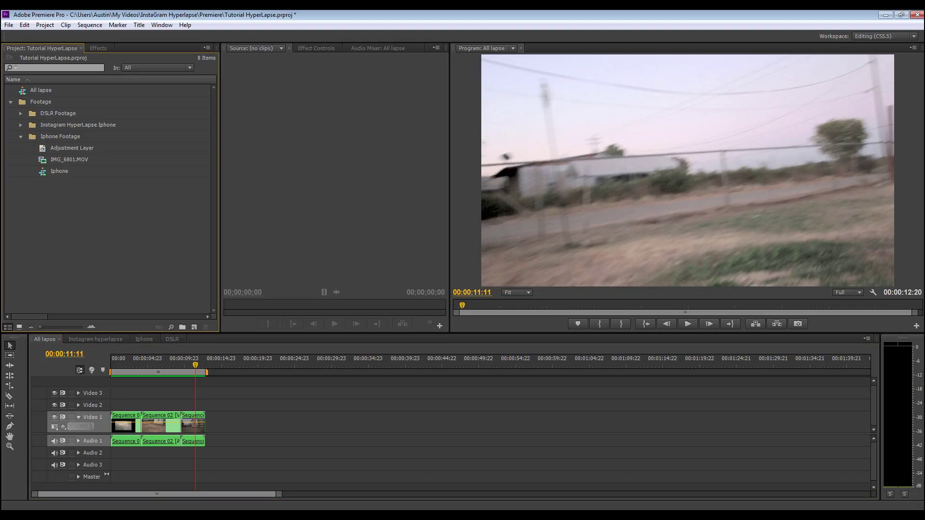
{"action": "left_click", "coordinate": [144, 339]}
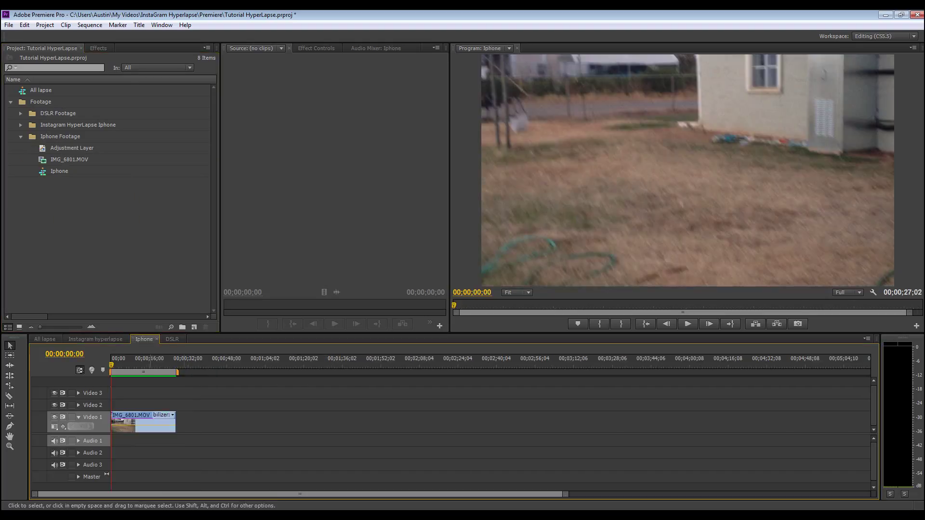
{"action": "left_click_drag", "start_coordinate": [69, 159], "coordinate": [241, 421]}
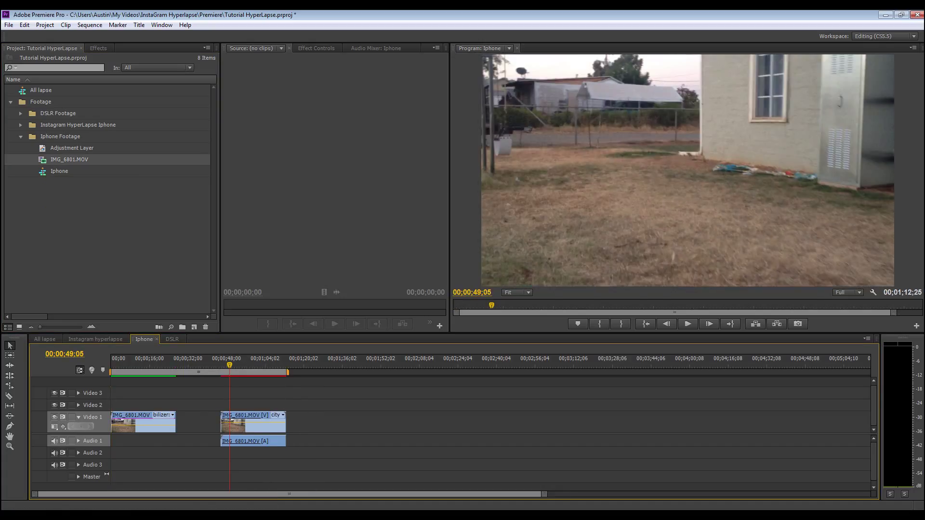
- Unlink the newly added IMG_6801.MOV clip and delete its audio part
{"action": "left_click_drag", "start_coordinate": [284, 468], "coordinate": [268, 442]}
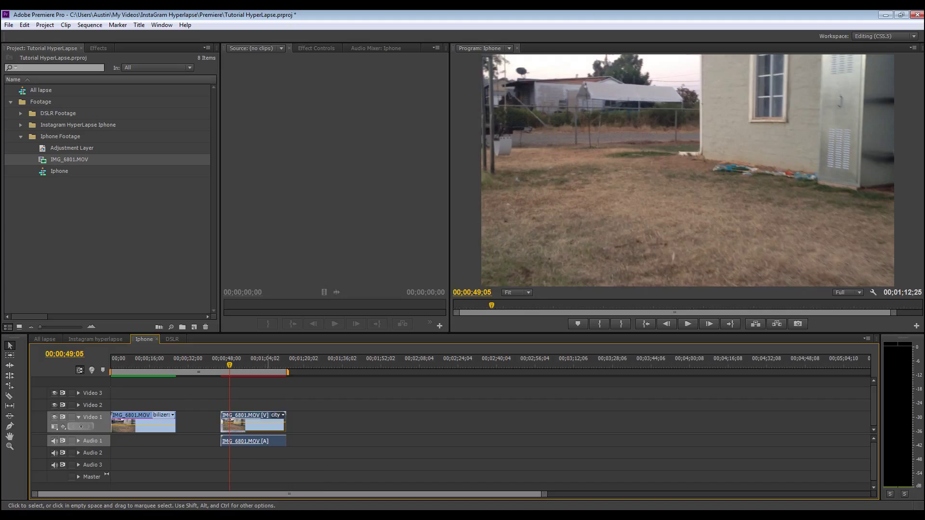
{"action": "key", "text": "ctrl+l"}
{"action": "left_click", "coordinate": [268, 442]}
{"action": "key", "text": "Delete"}
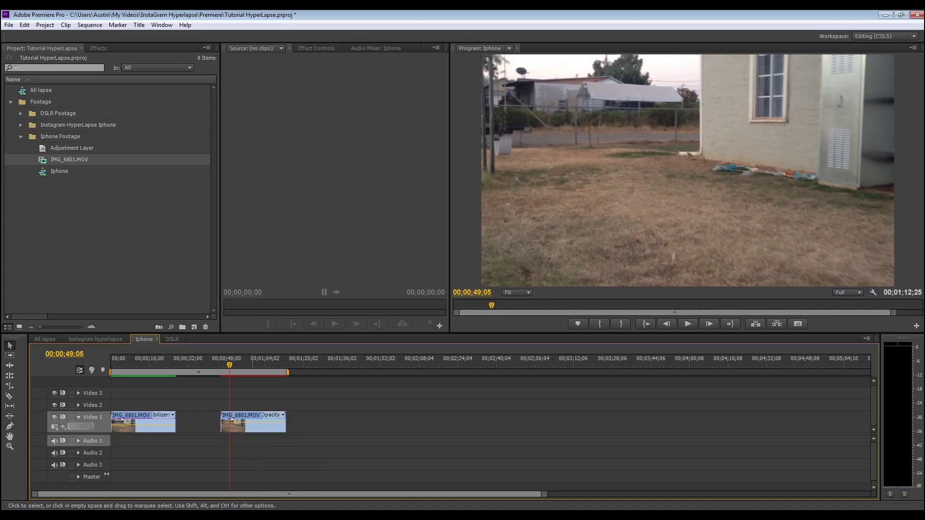
- Play the unstabilized IMG_6801.MOV clip from its beginning to check the camera shake
{"action": "mouse_move", "coordinate": [234, 365]}
{"action": "left_mouse_down"}
{"action": "mouse_move", "coordinate": [253, 365]}
{"action": "mouse_move", "coordinate": [222, 365]}
{"action": "left_mouse_up"}
{"action": "key", "text": "space"}
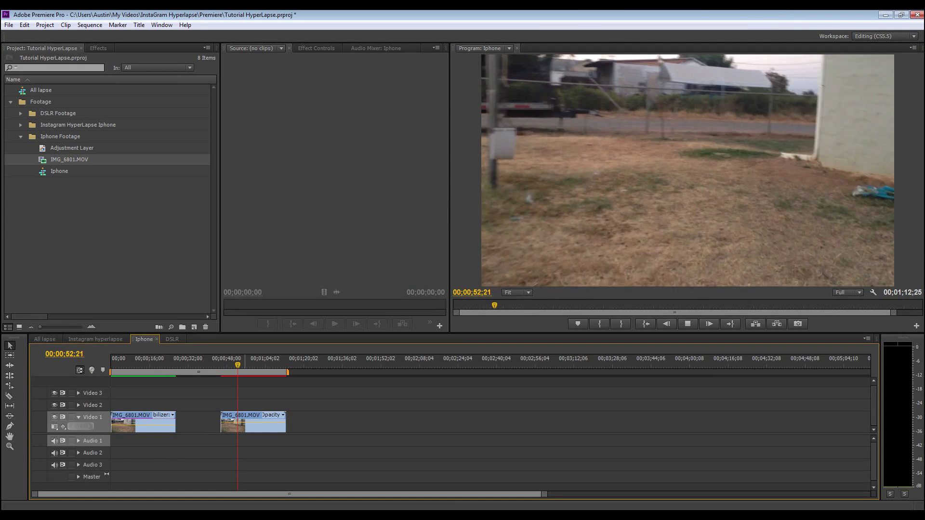
{"action": "key", "text": "space"}
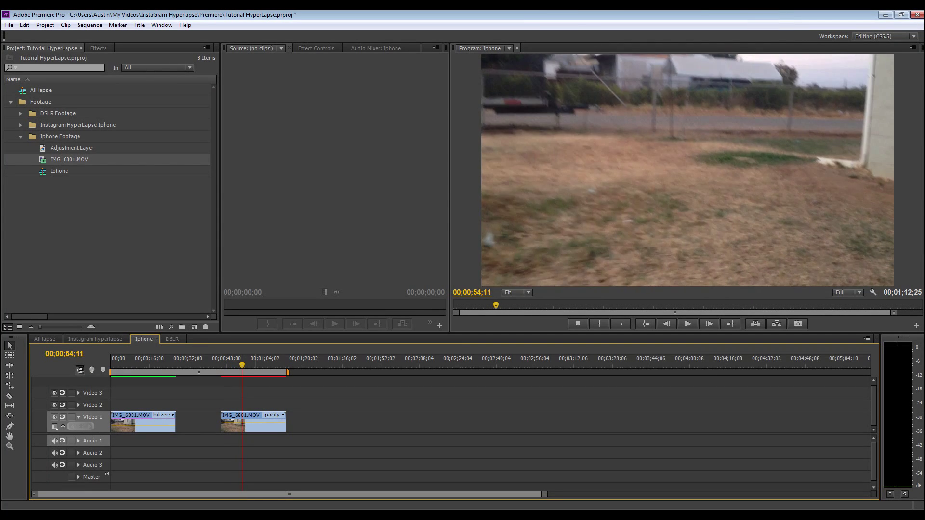
- Search the effects for "warp" and apply Warp Stabilizer to the second IMG_6801.MOV clip
{"action": "key", "text": "shift+7"}
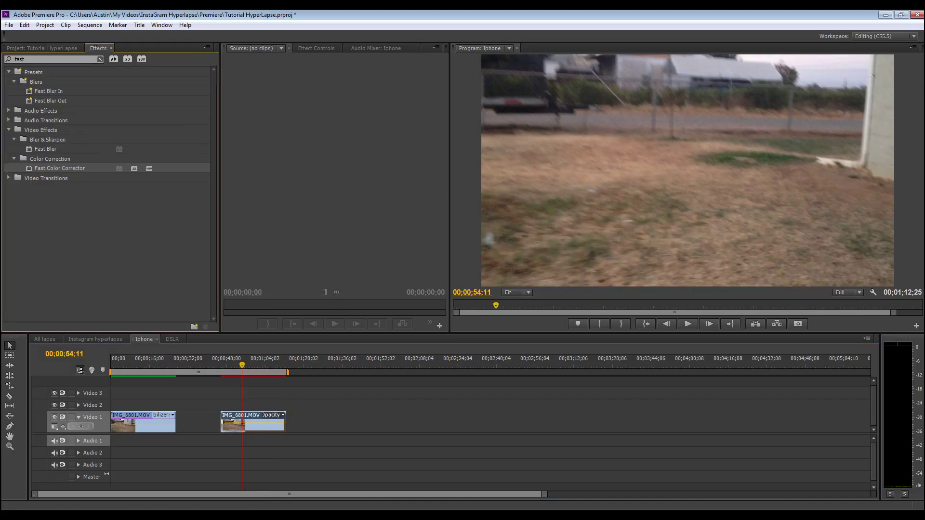
{"action": "type", "text": "warp"}
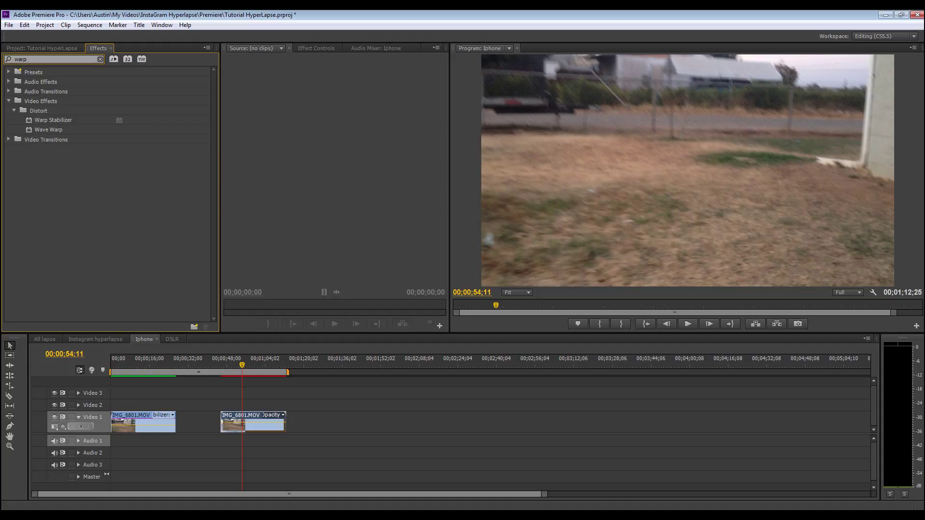
{"action": "left_click_drag", "start_coordinate": [53, 120], "coordinate": [253, 422]}
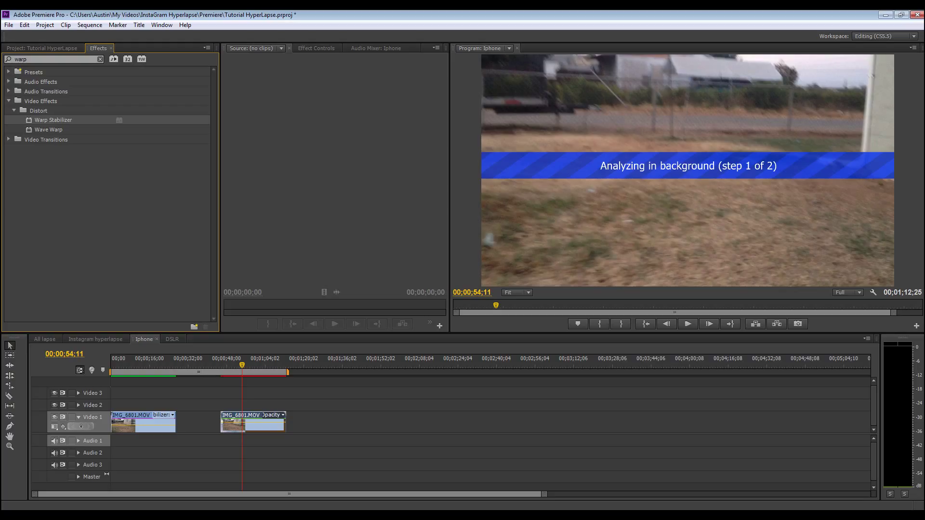
- Examine the Warp Stabilizer settings of the new clip and of the already stabilized first clip
{"action": "left_click", "coordinate": [316, 48]}
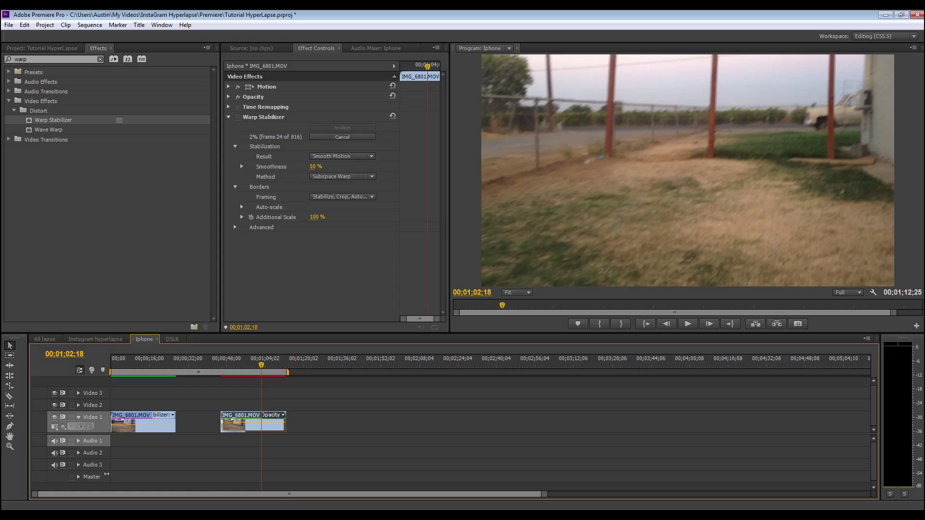
{"action": "left_click", "coordinate": [149, 367]}
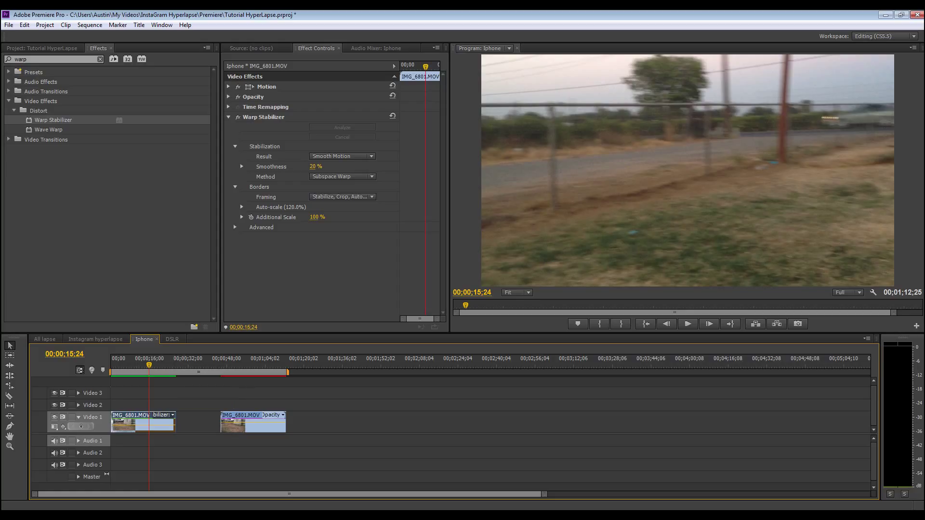
- In the All lapse sequence, set the speed of the nested Sequence 02 clip to 500%
{"action": "left_click", "coordinate": [44, 339]}
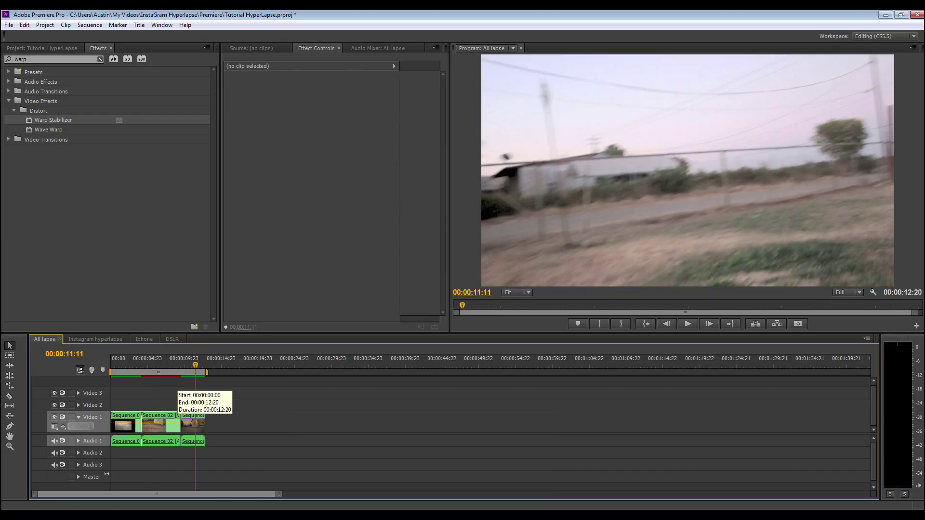
{"action": "left_click", "coordinate": [144, 359]}
{"action": "left_click", "coordinate": [154, 424]}
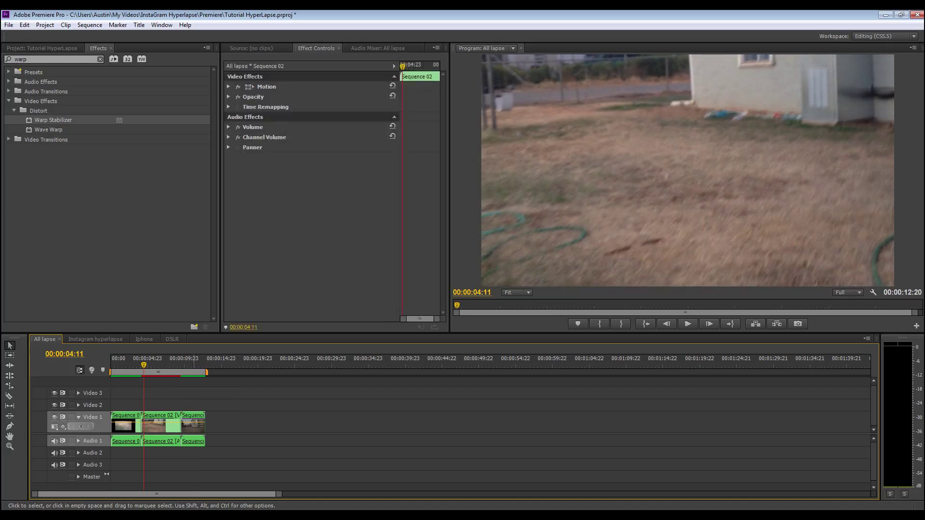
{"action": "left_click", "coordinate": [194, 460]}
{"action": "left_click", "coordinate": [171, 425]}
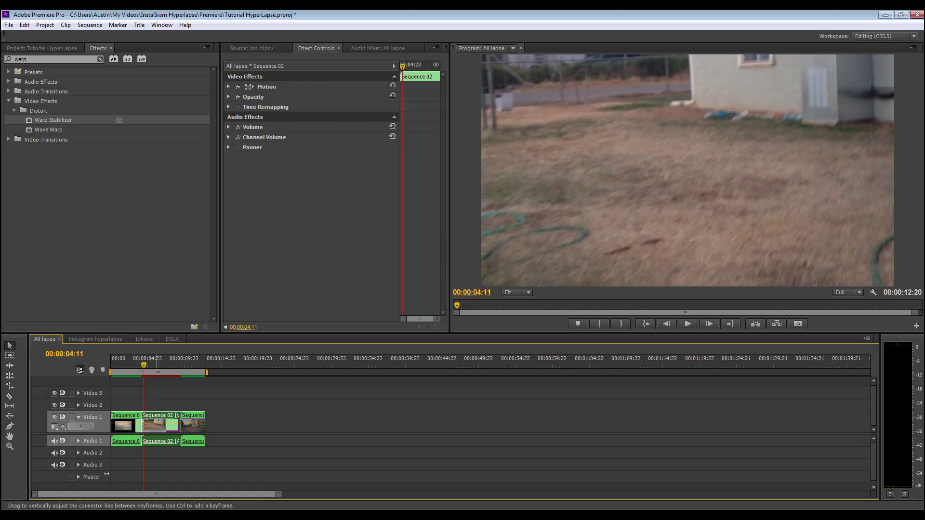
{"action": "right_click", "coordinate": [159, 415]}
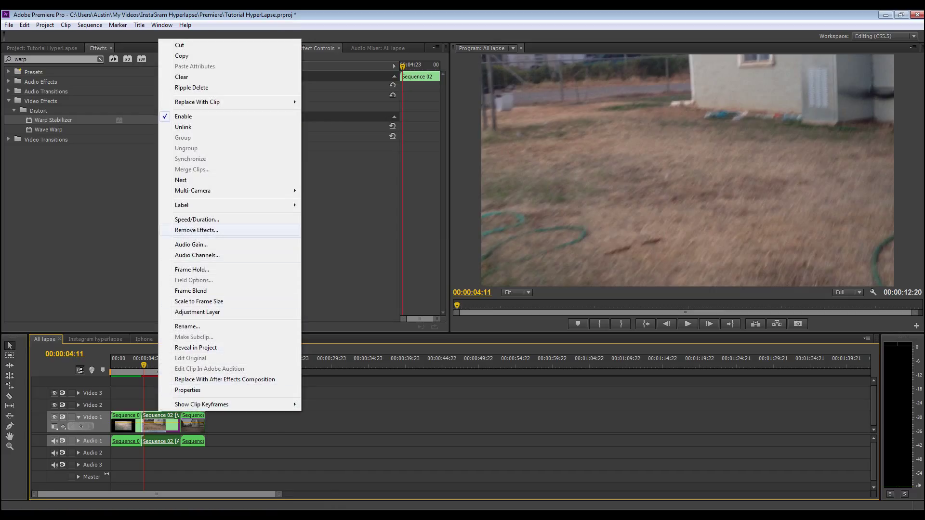
{"action": "left_click", "coordinate": [197, 219]}
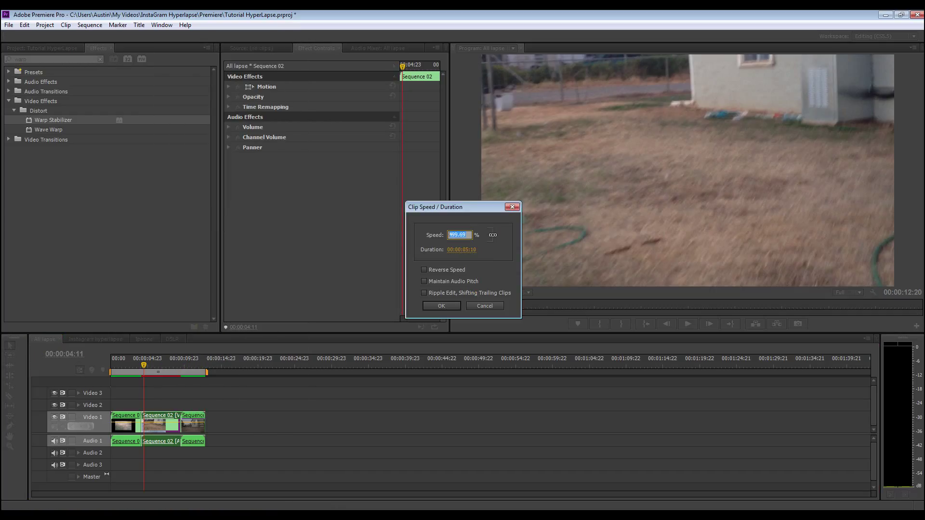
{"action": "type", "text": "100"}
{"action": "key", "text": "Return"}
{"action": "type", "text": "500"}
{"action": "key", "text": "Return"}
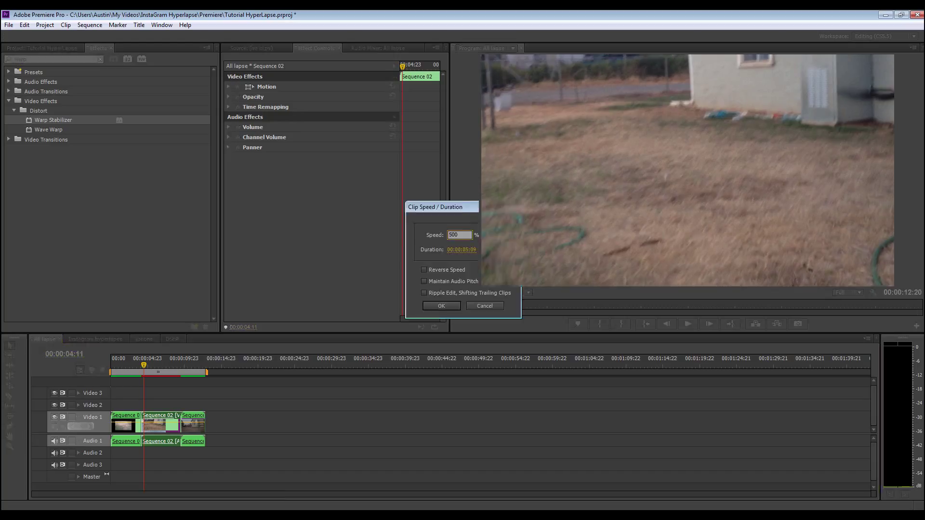
- Play the sped-up Sequence 02 clip from its start and continue into the clip after it to compare their motion
{"action": "key", "text": "space"}
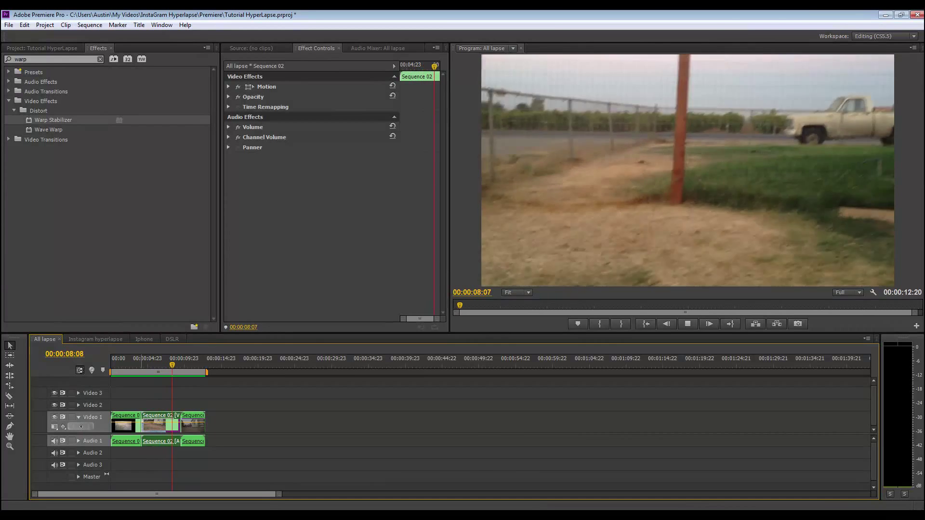
{"action": "key", "text": "Up"}
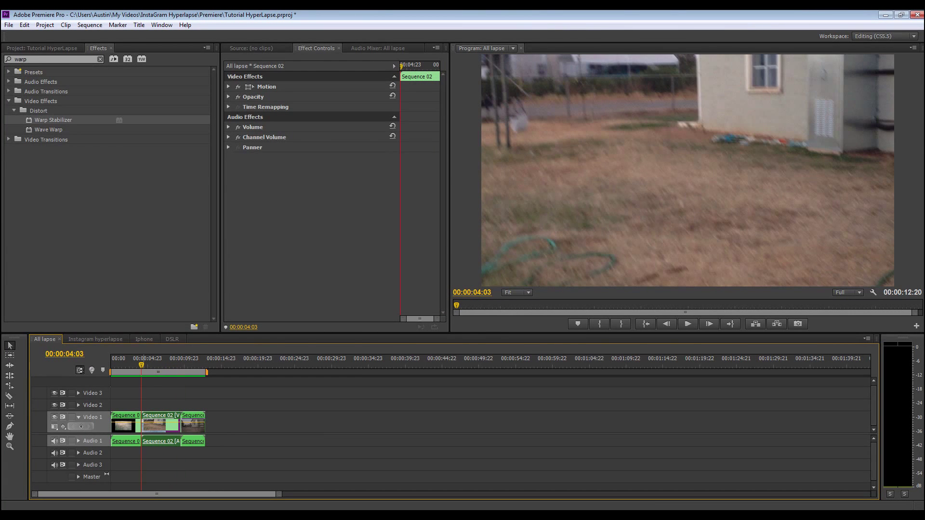
{"action": "left_click_drag", "start_coordinate": [142, 365], "coordinate": [147, 365]}
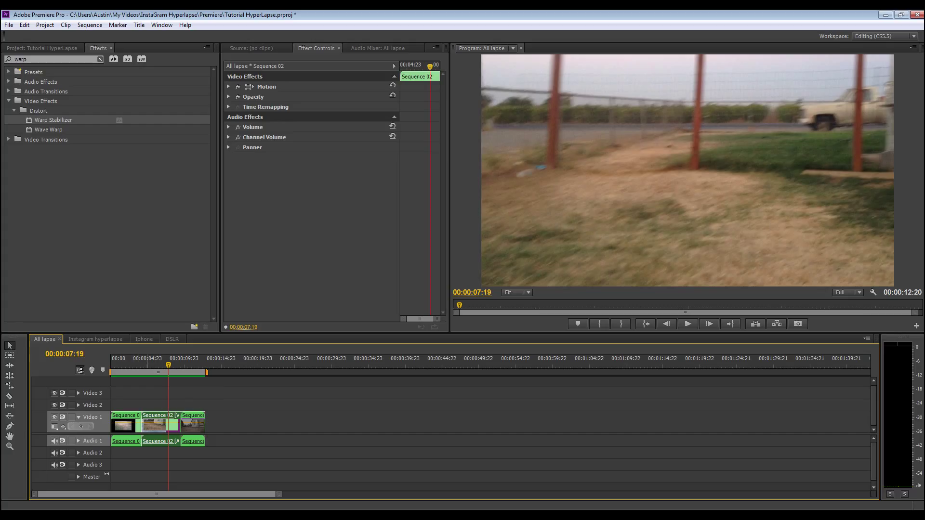
{"action": "key", "text": "space"}
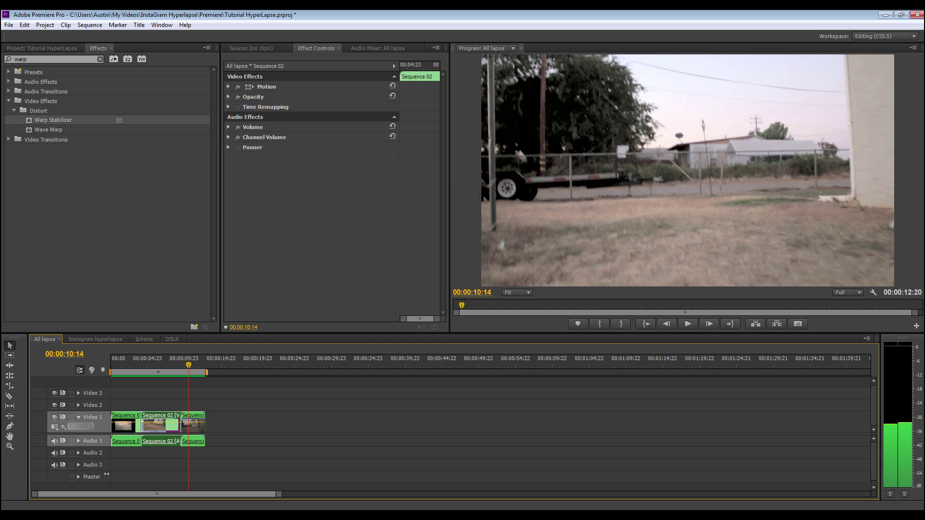
{"action": "key", "text": "space"}
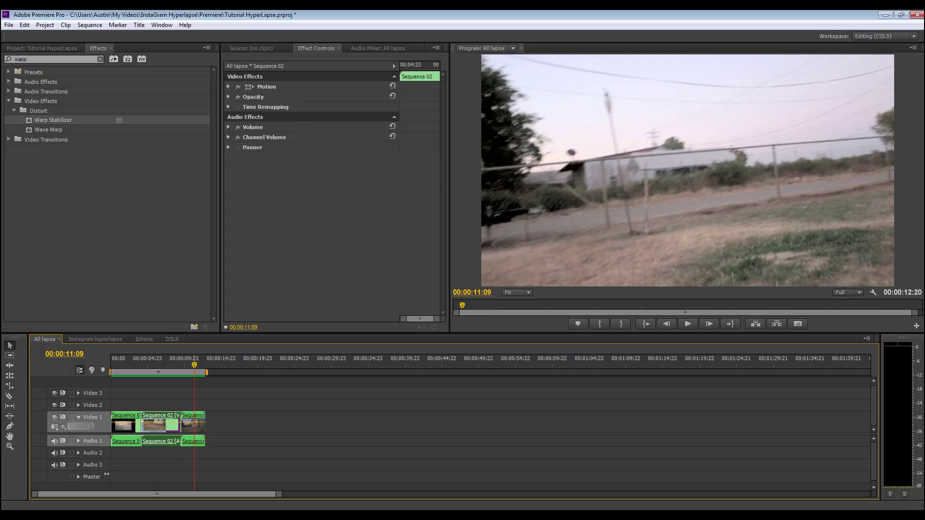
- Play the first clip of the All lapse sequence and part of the Sequence 02 clip to compare their smoothness
{"action": "left_click", "coordinate": [123, 365]}
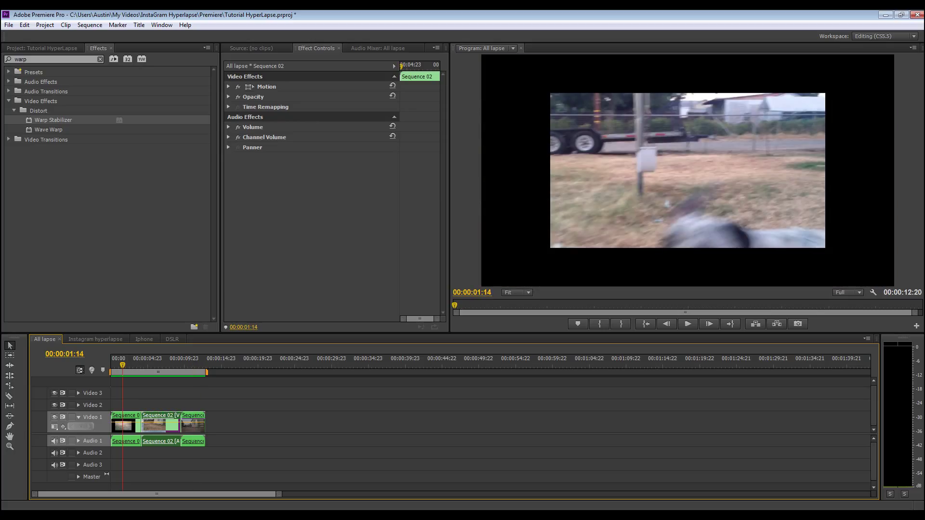
{"action": "key", "text": "space"}
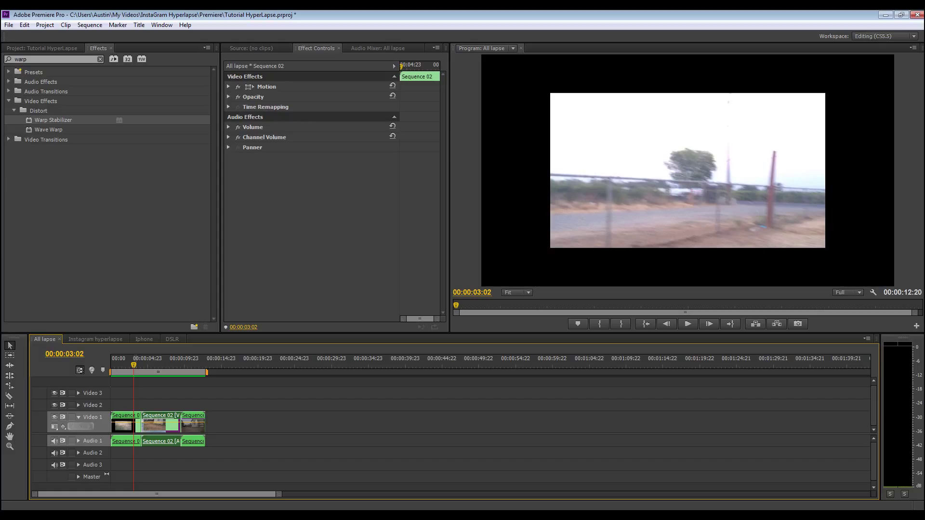
{"action": "left_click_drag", "start_coordinate": [144, 365], "coordinate": [155, 365]}
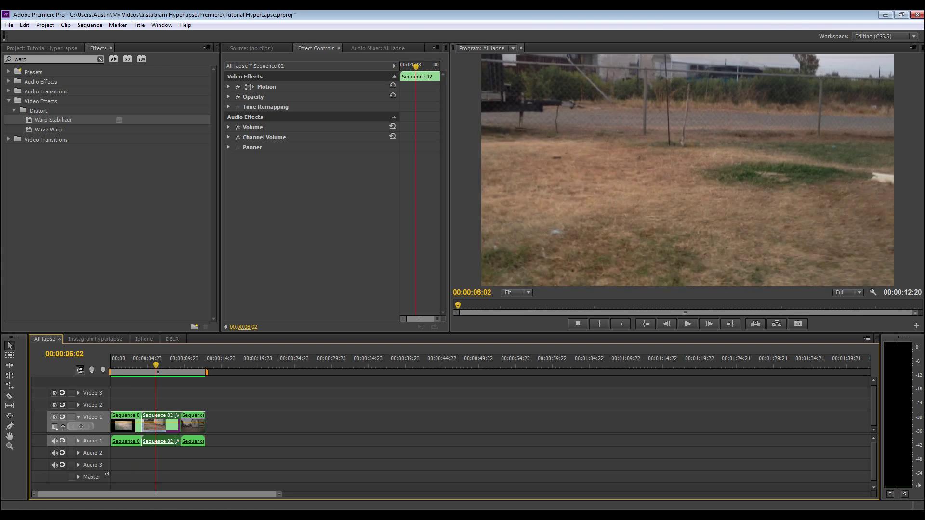
{"action": "key", "text": "space"}
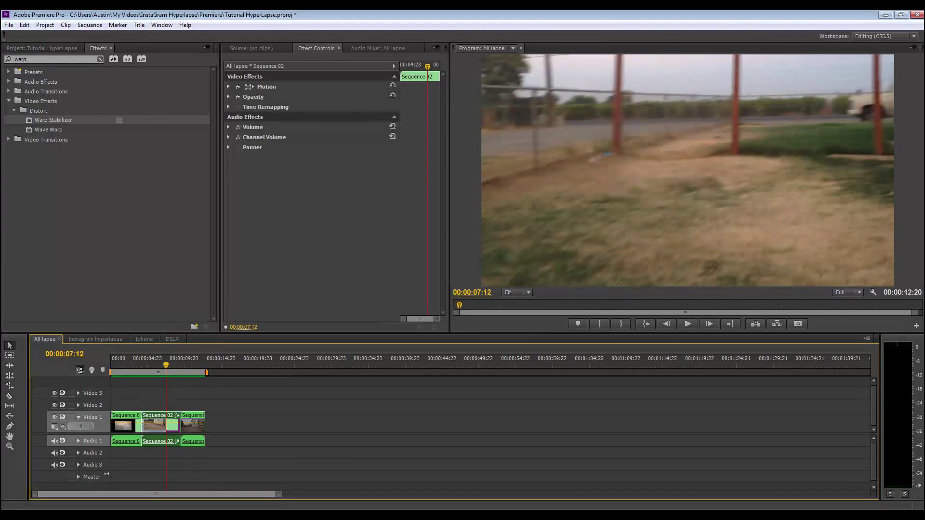
- Inspect individual frames of the Sequence 02 clip around 00:00:07:12 and replay the All lapse sequence from its beginning
{"action": "key", "text": "Left"}
{"action": "key", "text": "Left"}
{"action": "key", "text": "Left"}
{"action": "key", "text": "Left"}
{"action": "key", "text": "Left"}
{"action": "key", "text": "Left"}
{"action": "key", "text": "Right"}
{"action": "key", "text": "Right"}
{"action": "key", "text": "Right"}
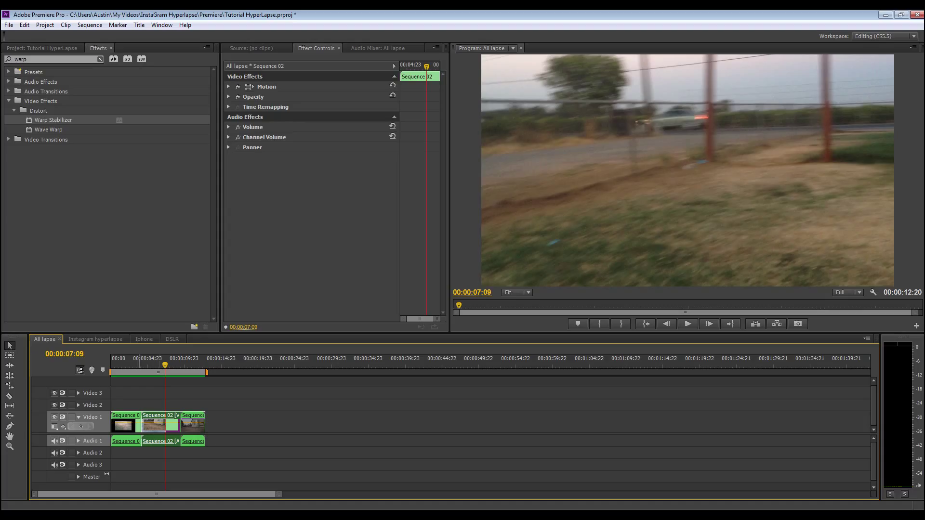
{"action": "key", "text": "Home"}
{"action": "key", "text": "space"}
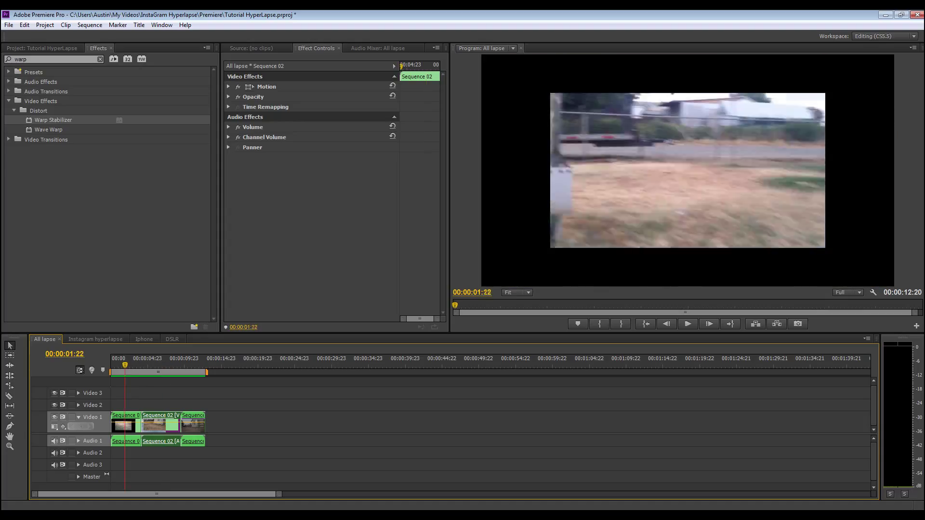